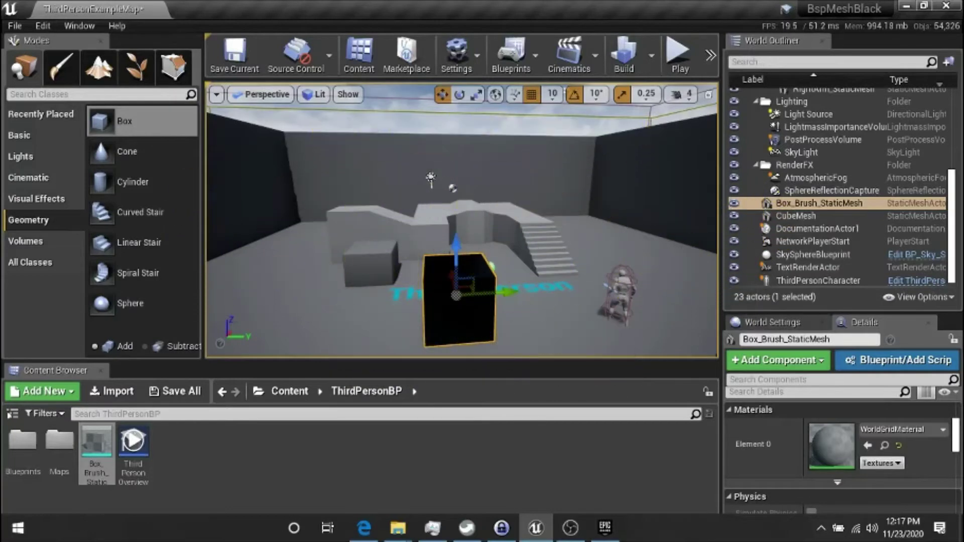
- Select the converted box mesh asset and close the Build options without building
{"action": "left_click", "coordinate": [91, 450]}
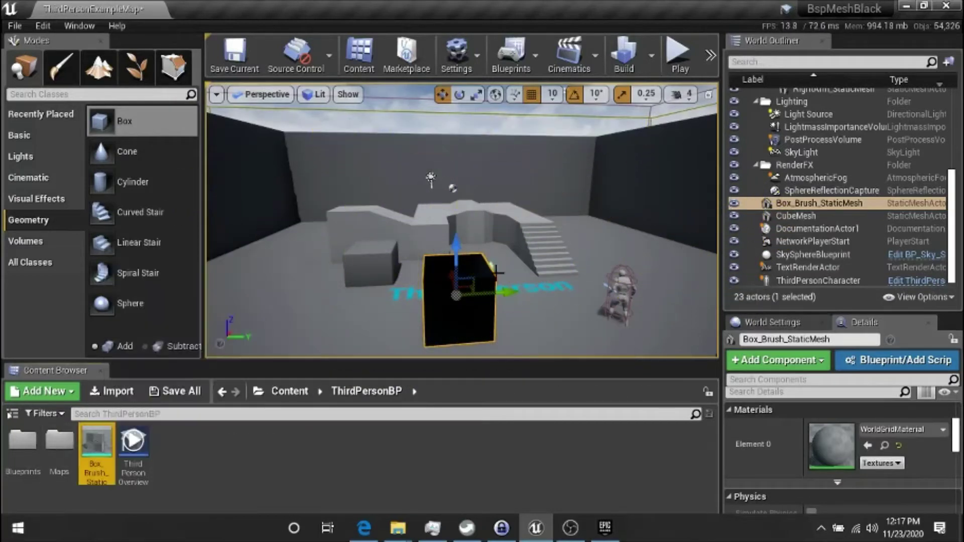
{"action": "left_click", "coordinate": [650, 55]}
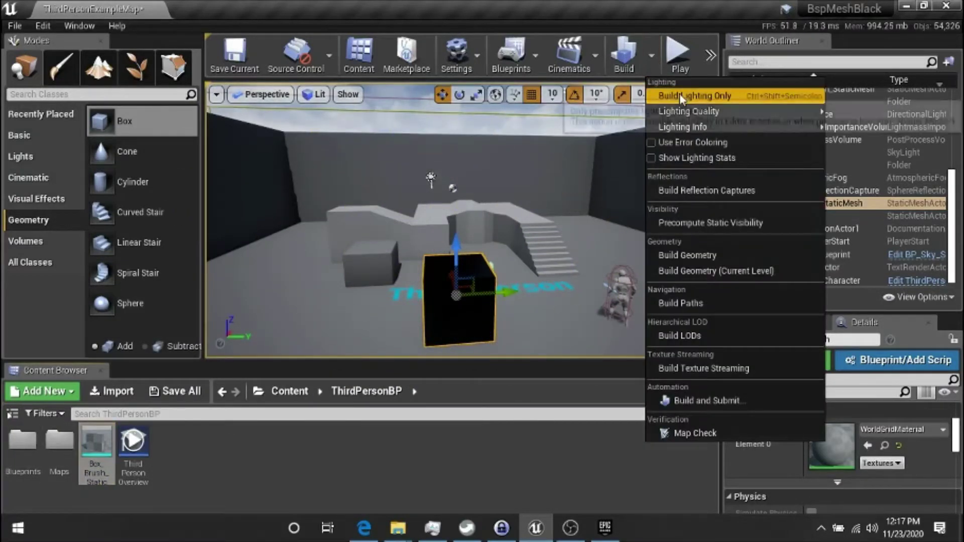
{"action": "left_click", "coordinate": [651, 65]}
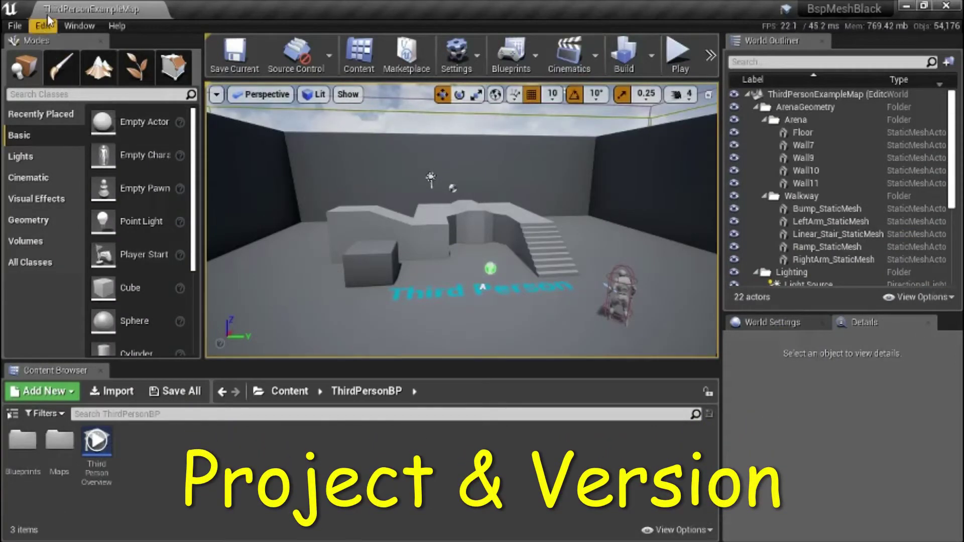
- Check the editor version under Help, then drag a Box brush into the level centre
{"action": "left_click", "coordinate": [121, 25]}
{"action": "left_click", "coordinate": [186, 334]}
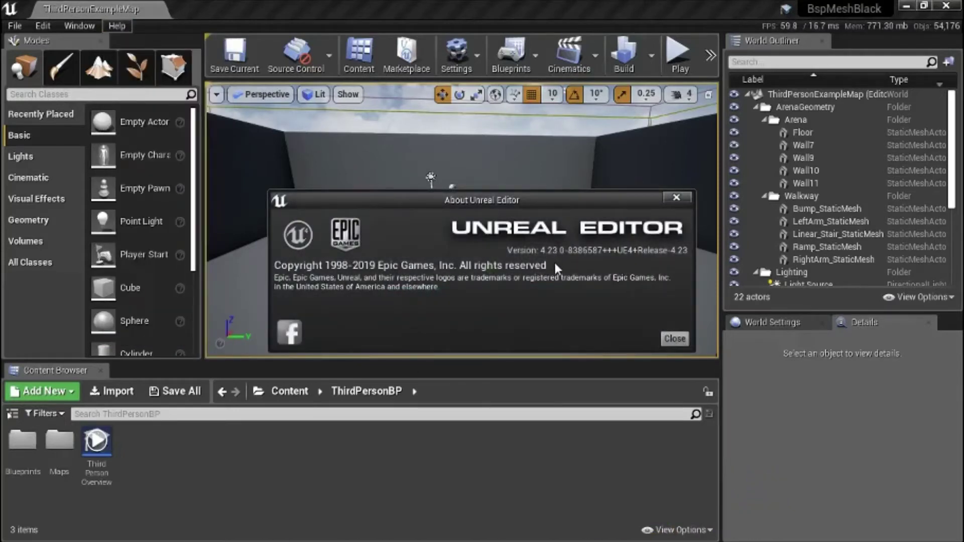
{"action": "left_click", "coordinate": [678, 341]}
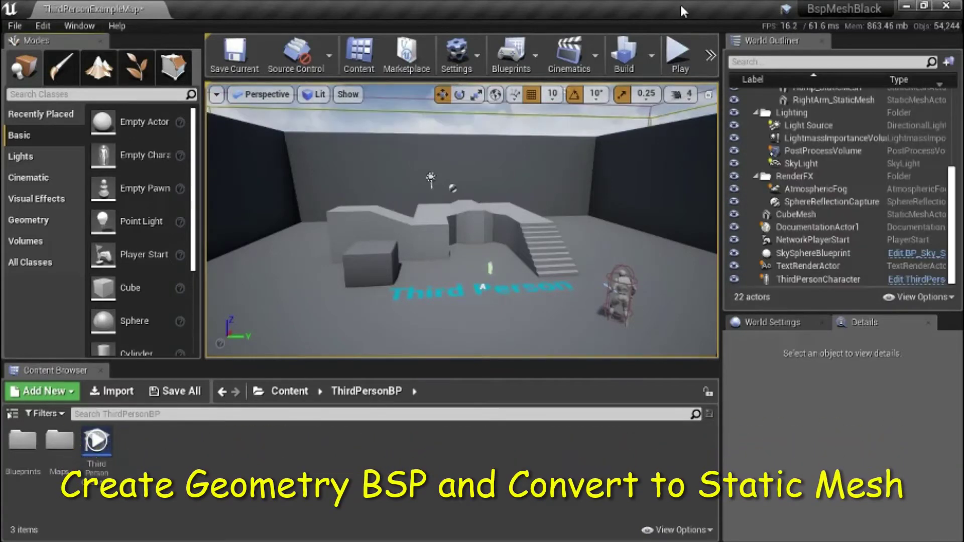
{"action": "left_click", "coordinate": [41, 219]}
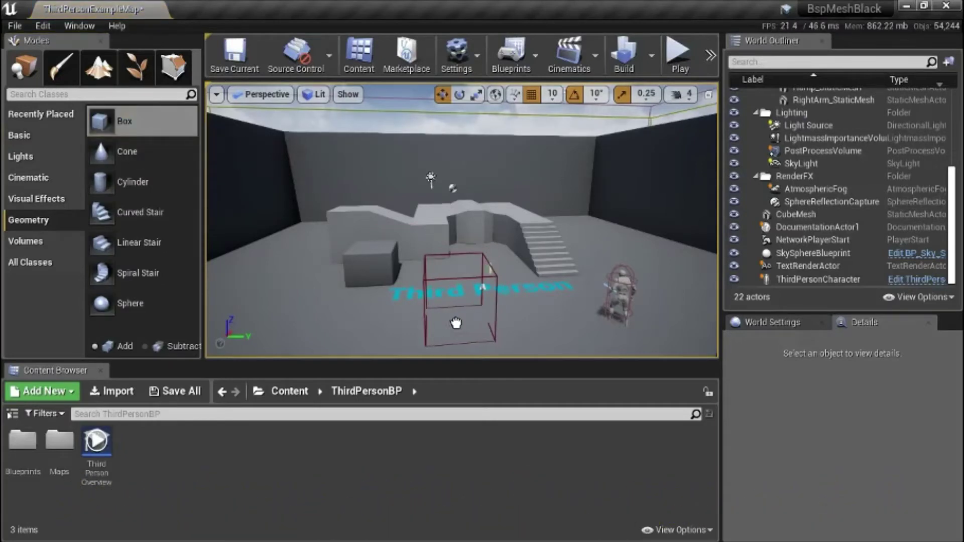
{"action": "left_click_drag", "start_coordinate": [421, 258], "coordinate": [455, 320]}
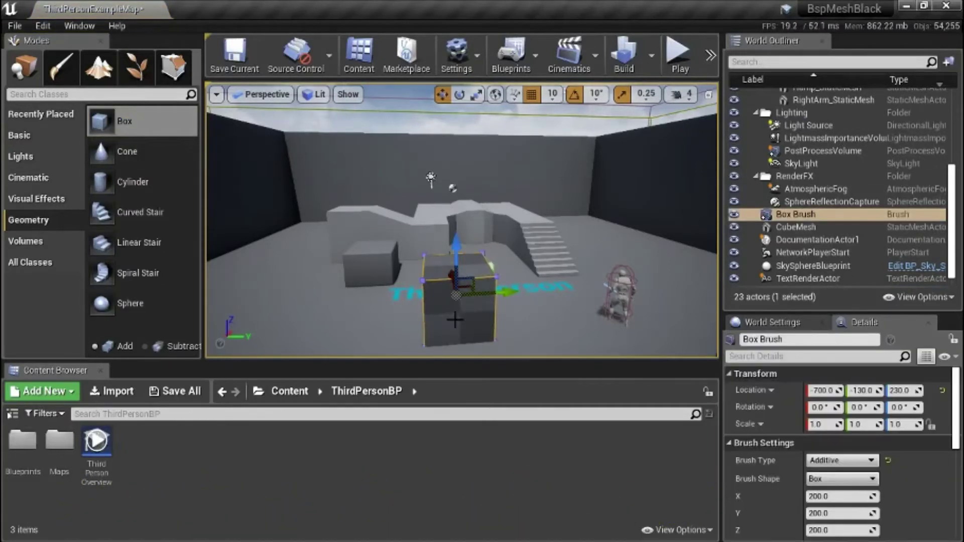
{"action": "mouse_move", "coordinate": [958, 403]}
{"action": "left_mouse_down"}
{"action": "mouse_move", "coordinate": [959, 419]}
{"action": "mouse_move", "coordinate": [833, 459]}
{"action": "left_mouse_up"}
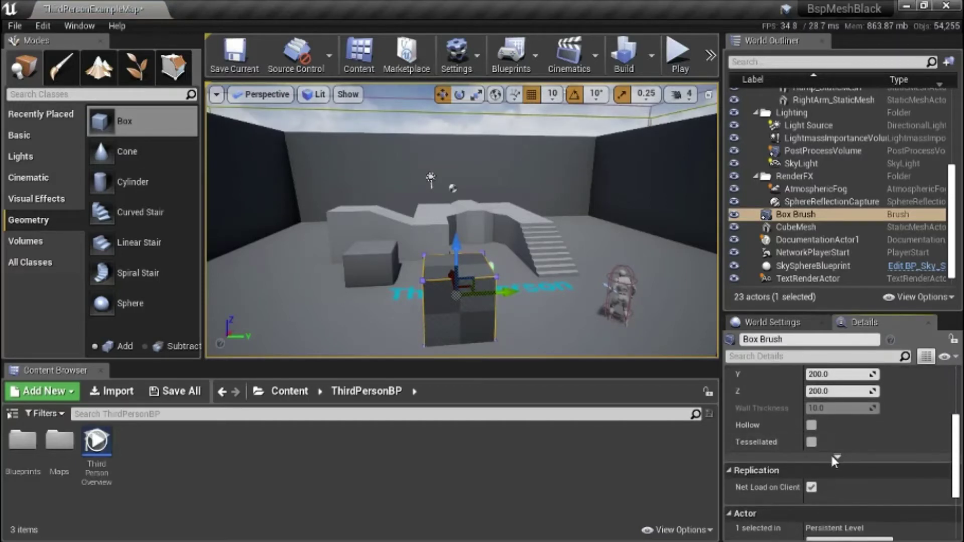
- Create a static mesh from the brush's Brush Settings, saving it in ThirdPersonBP
{"action": "left_click", "coordinate": [834, 459]}
{"action": "left_click", "coordinate": [893, 490]}
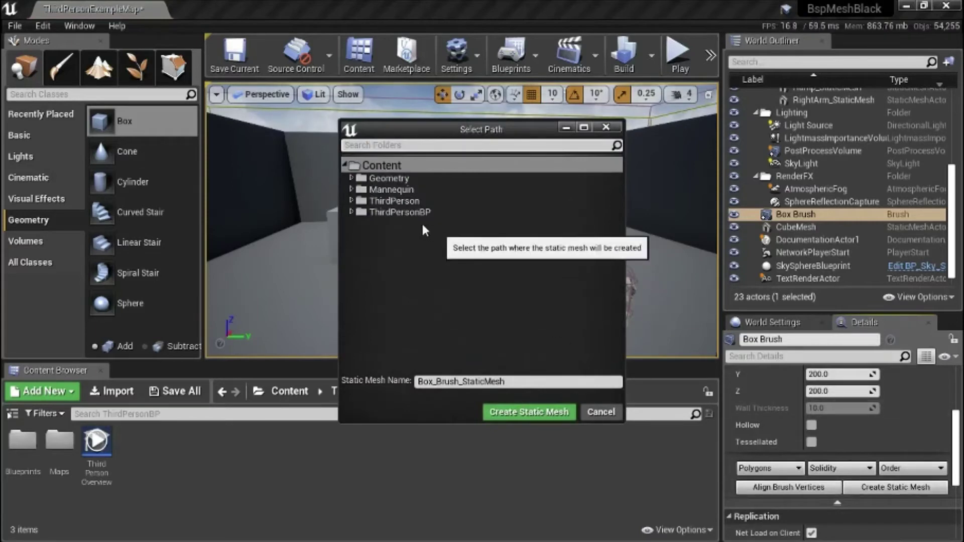
{"action": "left_click", "coordinate": [407, 214]}
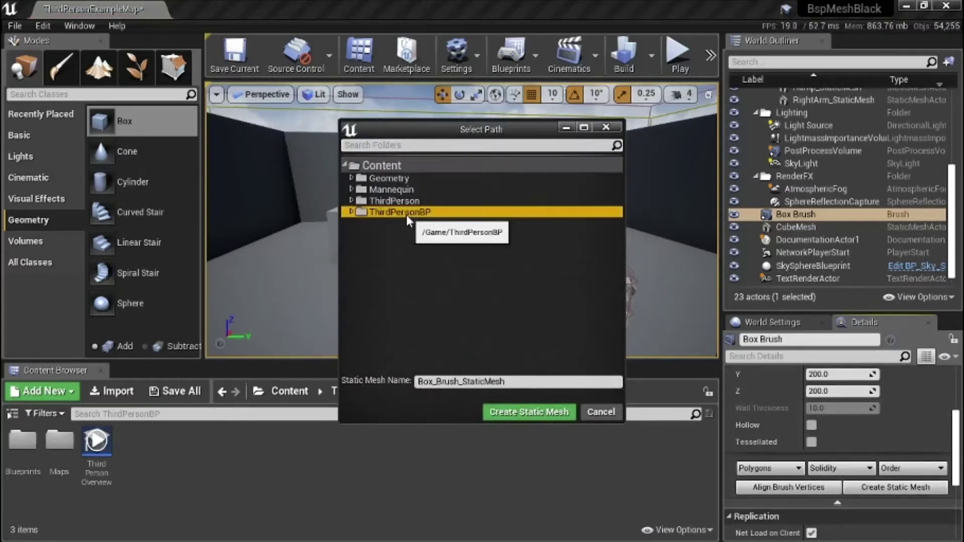
{"action": "left_click", "coordinate": [538, 414]}
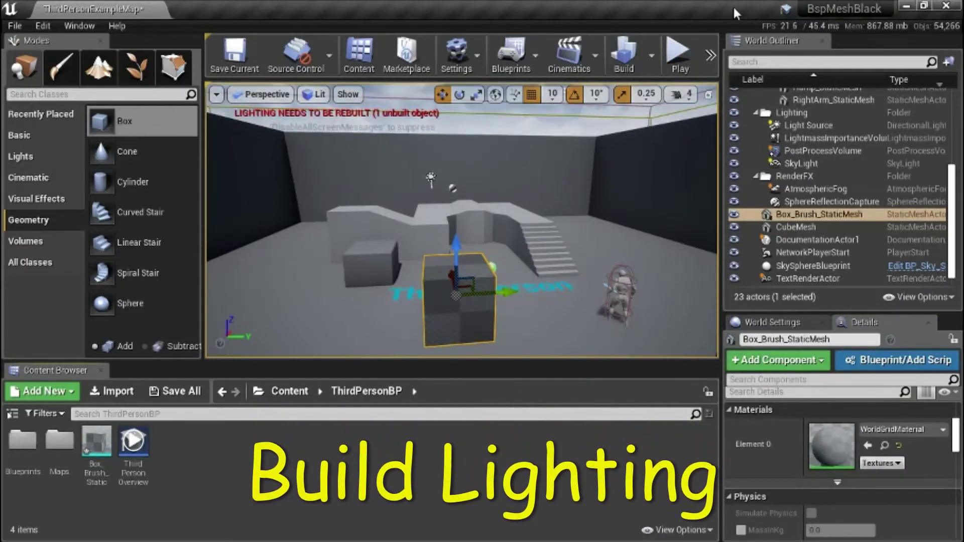
- Run Build Lighting Only from the Build dropdown
{"action": "left_click", "coordinate": [653, 55]}
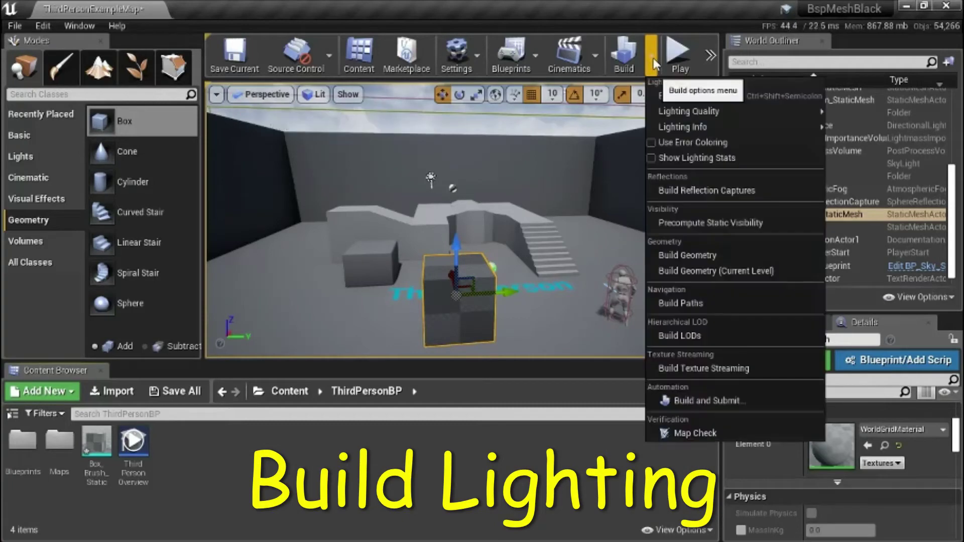
{"action": "left_click", "coordinate": [693, 95]}
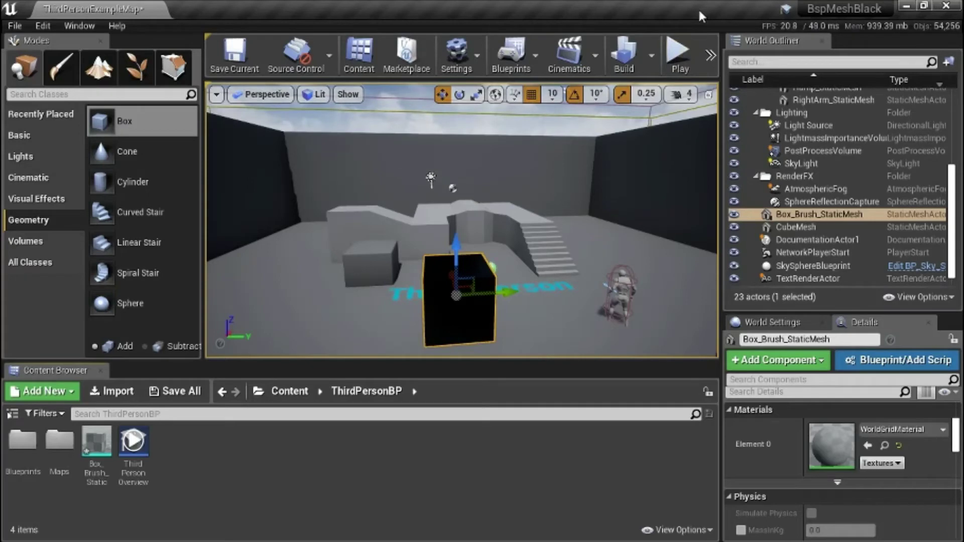
- Set Box_Brush_StaticMesh's Light Map Resolution to 64 and Coordinate Index to 1, then save
{"action": "double_click", "coordinate": [93, 440]}
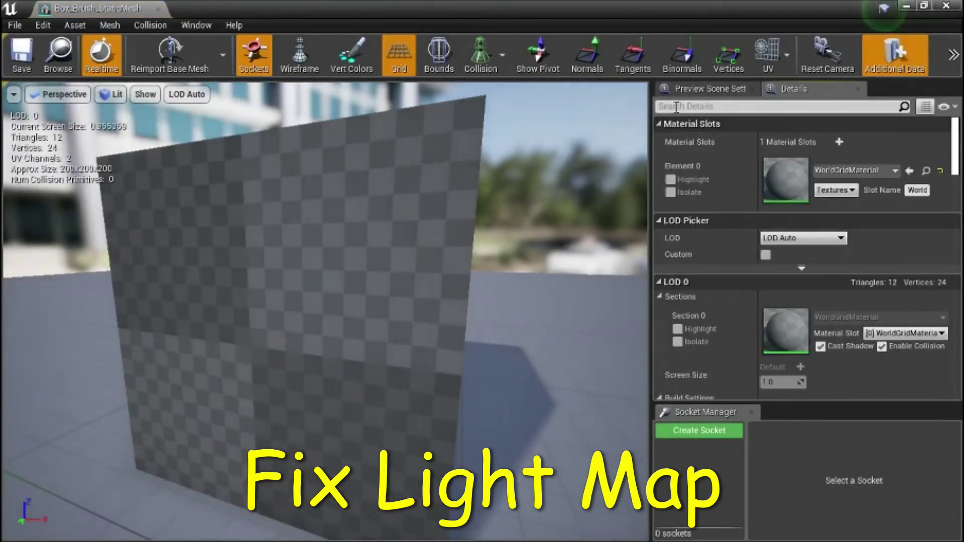
{"action": "left_click", "coordinate": [676, 107]}
{"action": "type", "text": "light"}
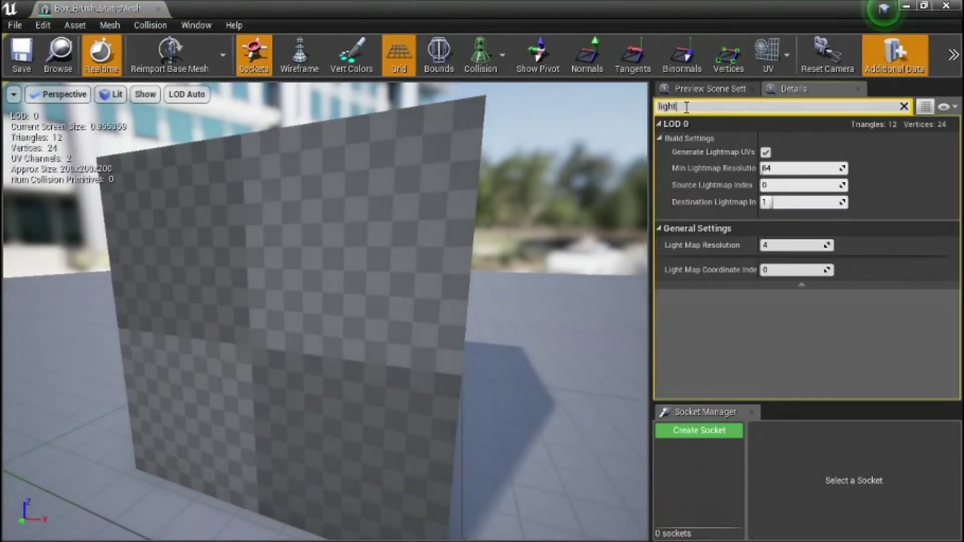
{"action": "left_click", "coordinate": [776, 247]}
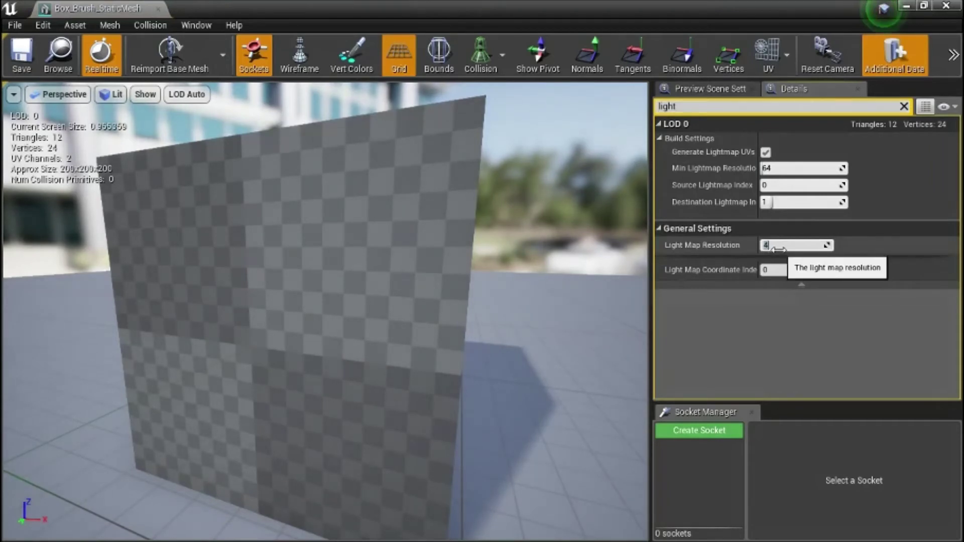
{"action": "type", "text": "6"}
{"action": "key", "text": "Return"}
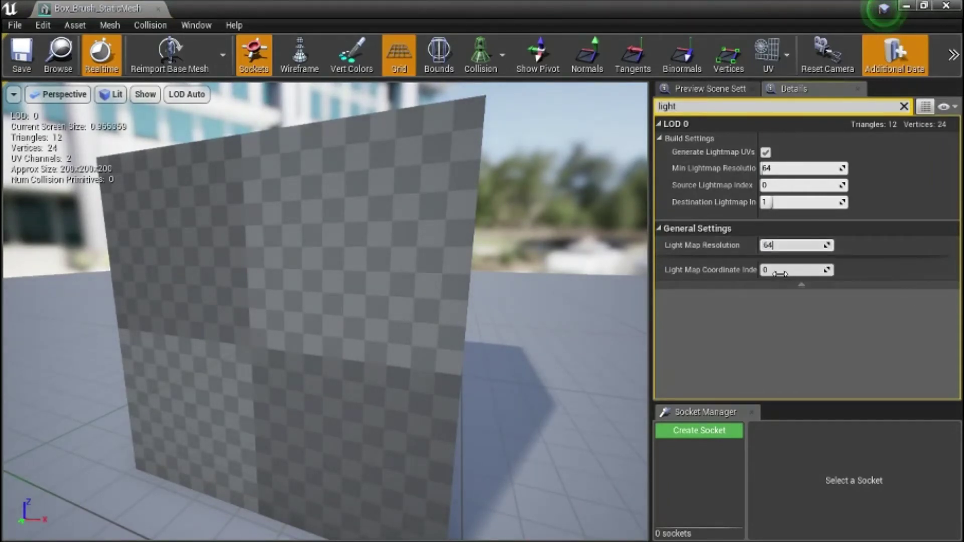
{"action": "key", "text": "Return"}
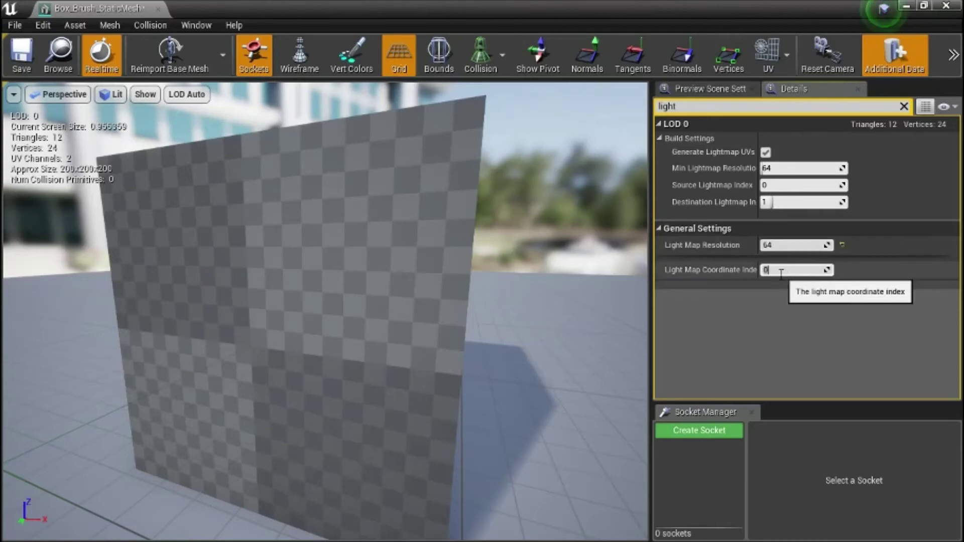
{"action": "type", "text": "1"}
{"action": "key", "text": "ctrl+s"}
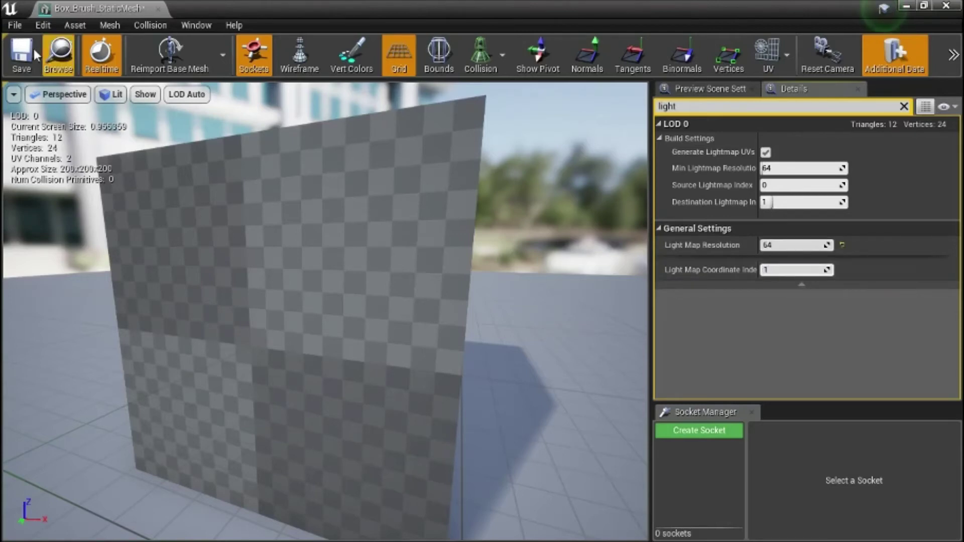
{"action": "left_click", "coordinate": [945, 6]}
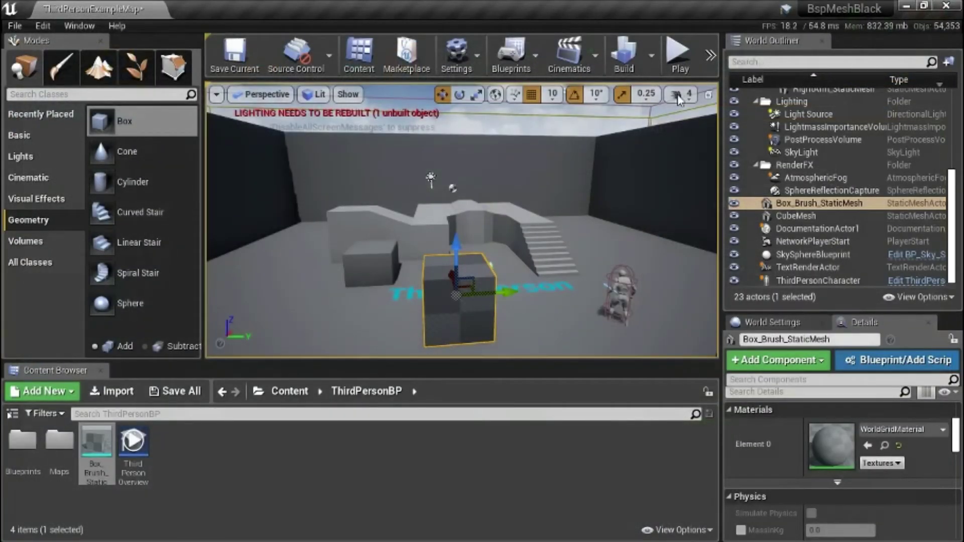
- Open 1M_Cube from Content > Geometry > Meshes and filter its Details for lightmap settings
{"action": "left_click", "coordinate": [278, 391]}
{"action": "left_click", "coordinate": [26, 448]}
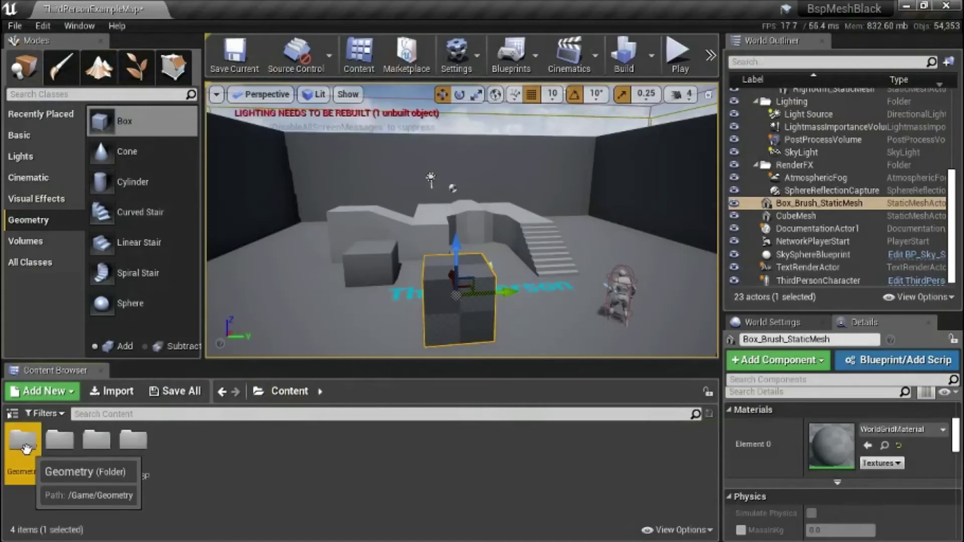
{"action": "double_click", "coordinate": [25, 449]}
{"action": "double_click", "coordinate": [27, 448]}
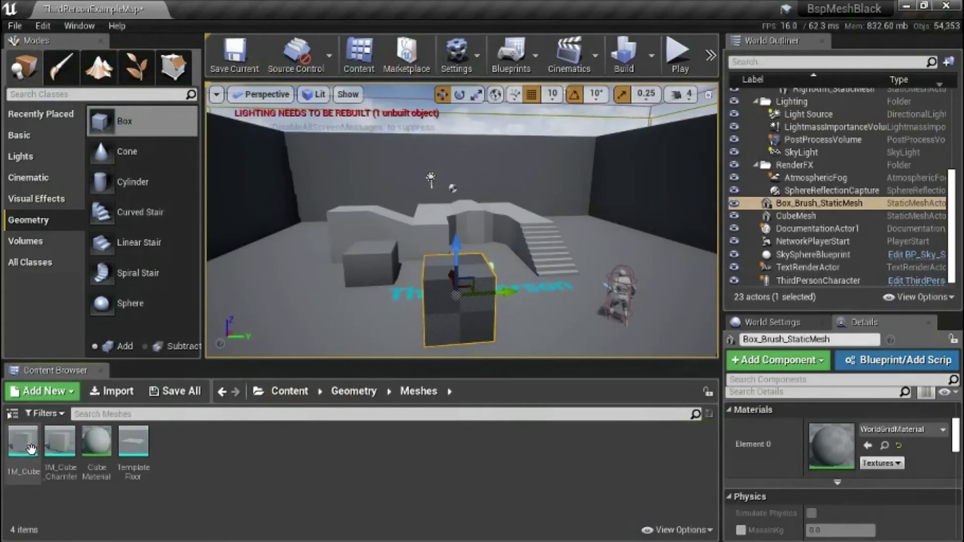
{"action": "mouse_move", "coordinate": [23, 444]}
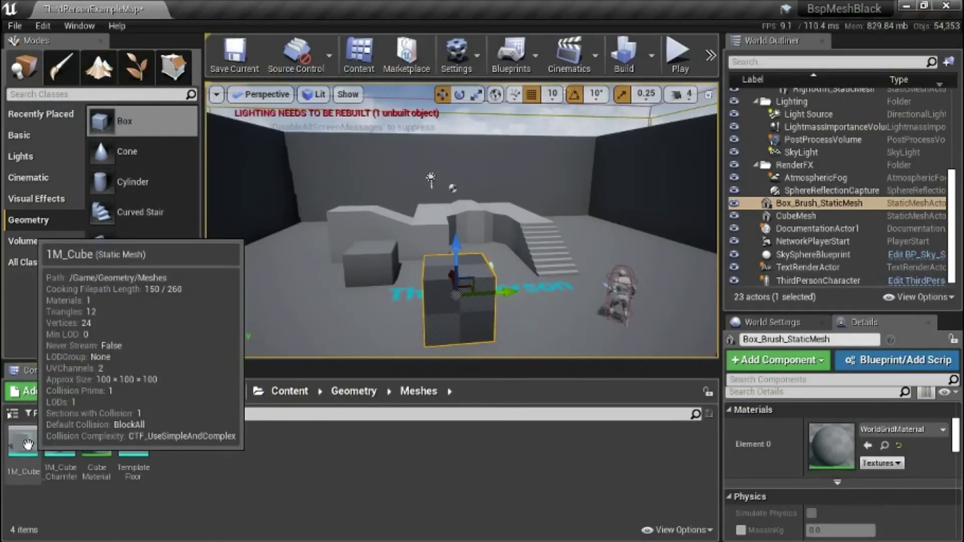
{"action": "double_click", "coordinate": [27, 445]}
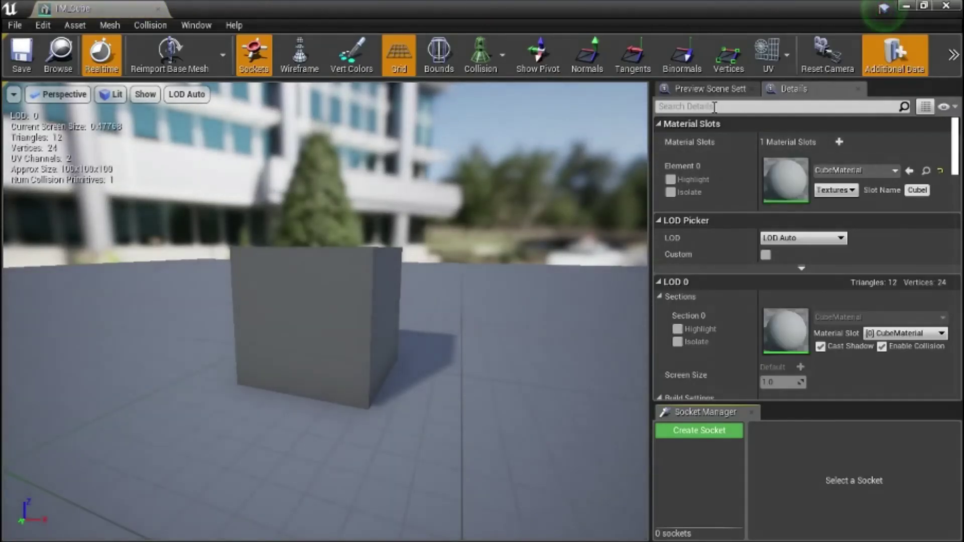
{"action": "left_click", "coordinate": [714, 106]}
{"action": "type", "text": "light"}
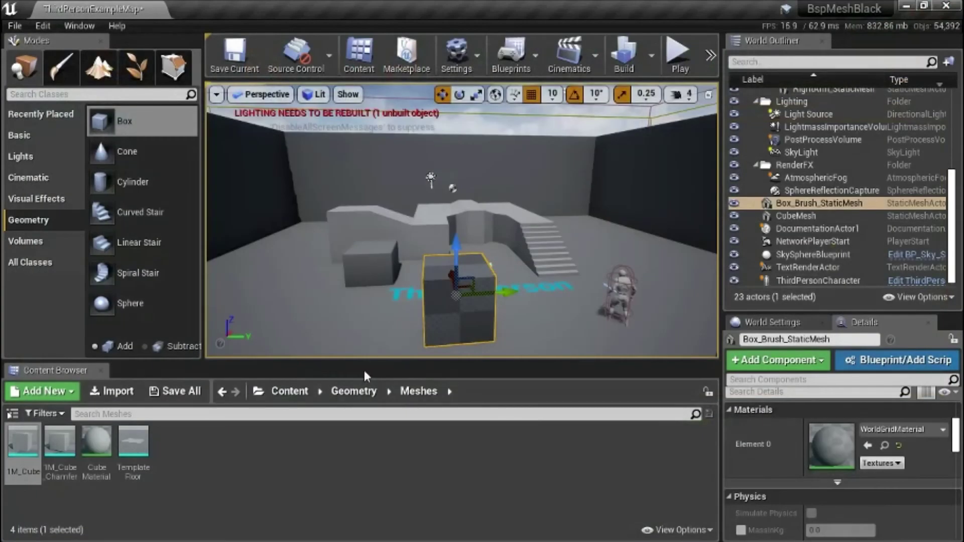
- Go back to the ThirdPersonBP folder and run Build Lighting Only again
{"action": "left_click", "coordinate": [298, 391]}
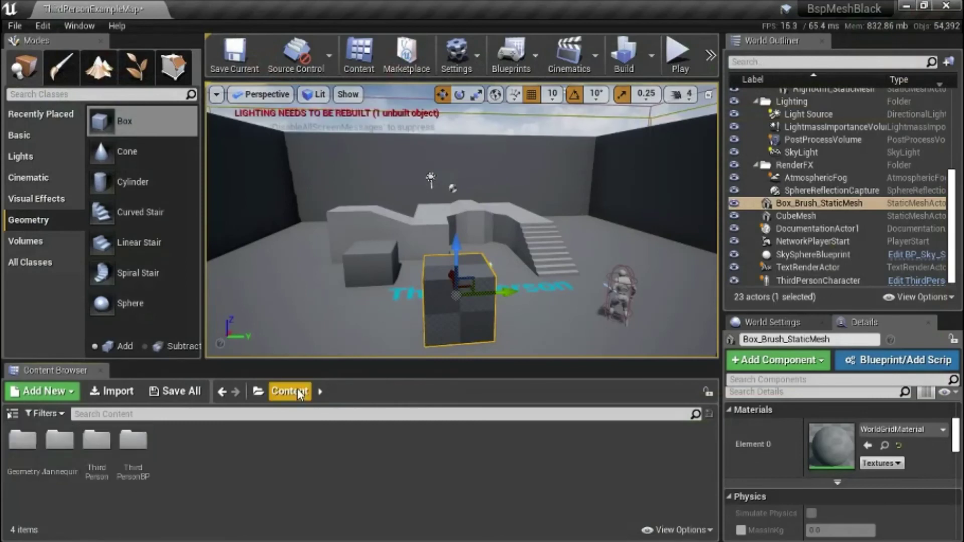
{"action": "double_click", "coordinate": [134, 444]}
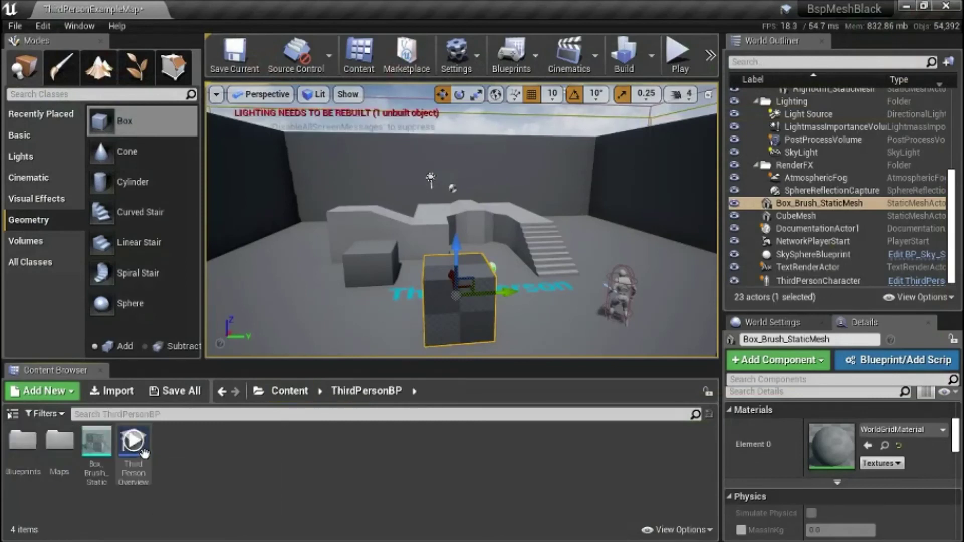
{"action": "left_click", "coordinate": [651, 57]}
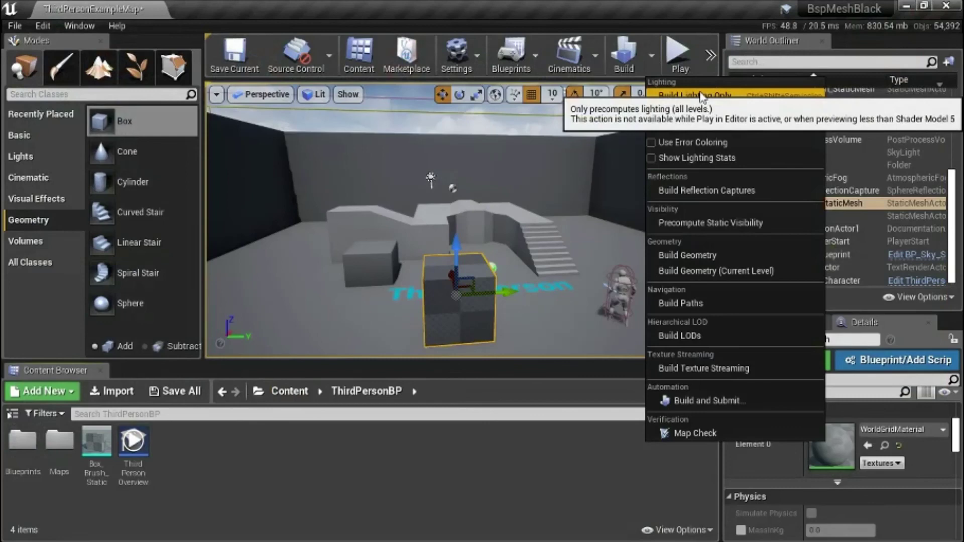
{"action": "left_click", "coordinate": [653, 59]}
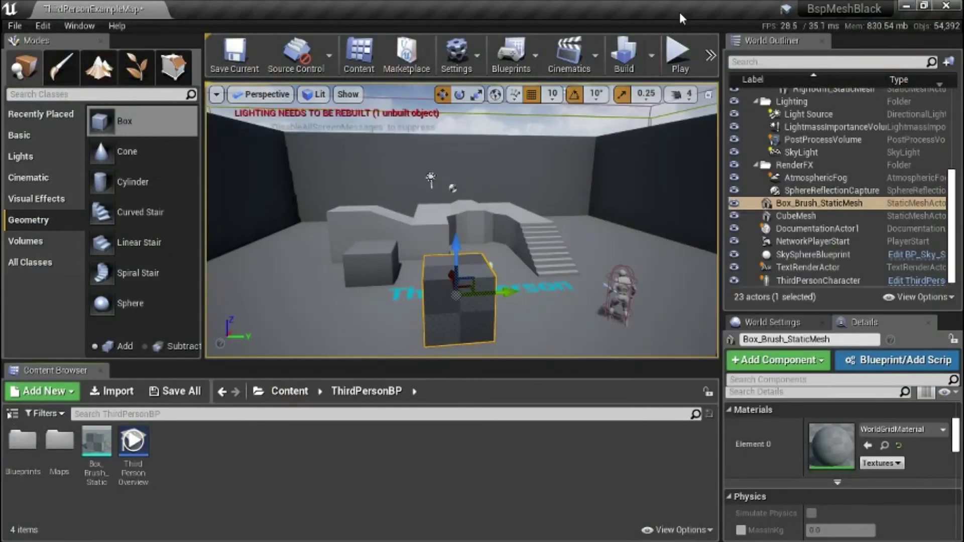